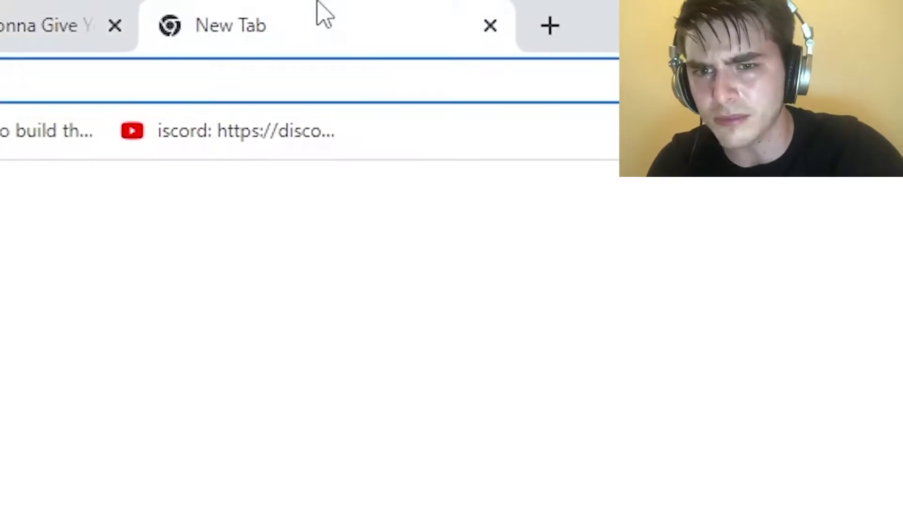
Step: Search Google for 'photoshop download' and open Adobe's Photoshop download page
text(photo)
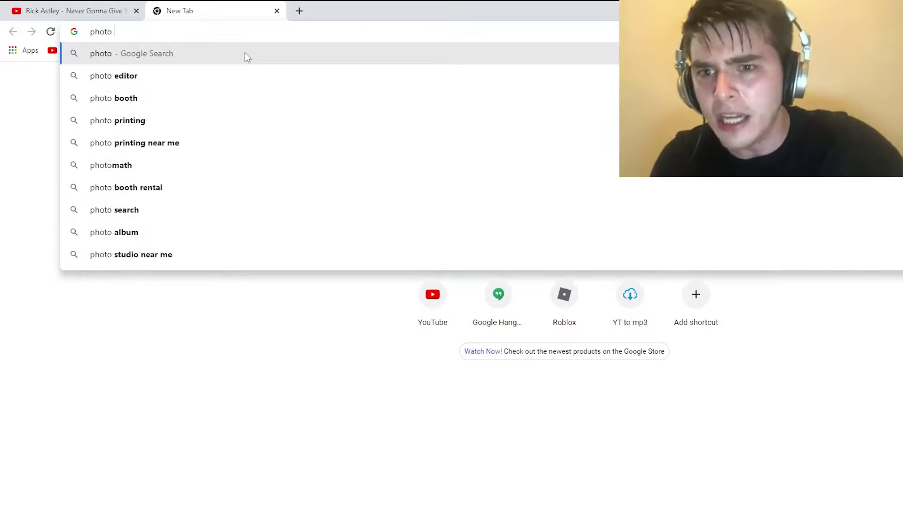
key(BackSpace)
text(shop downloa)
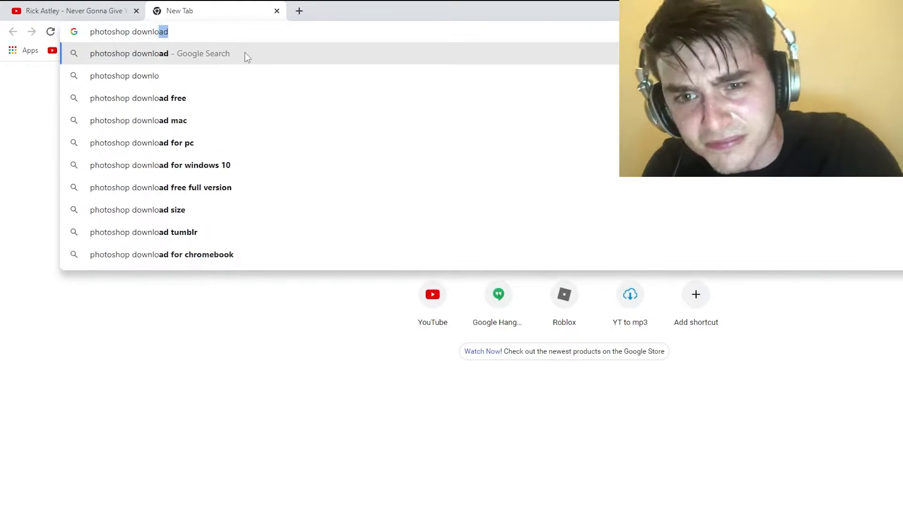
text(d)
key(Return)
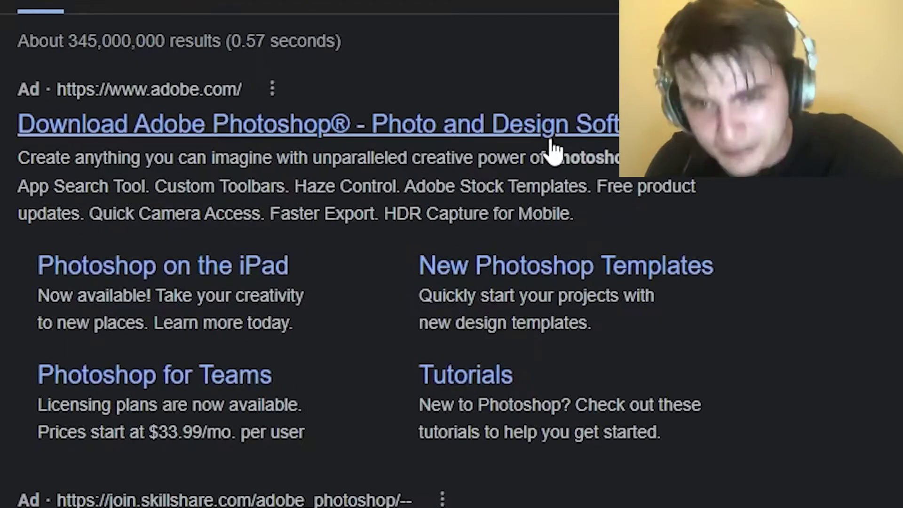
click(551, 142)
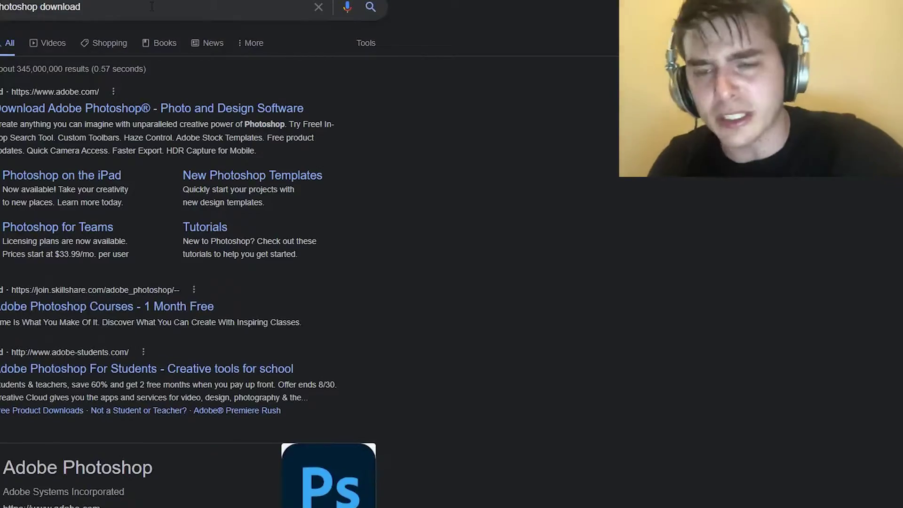
Step: Go back and refine the search to 'photoshop download for free'
click(198, 6)
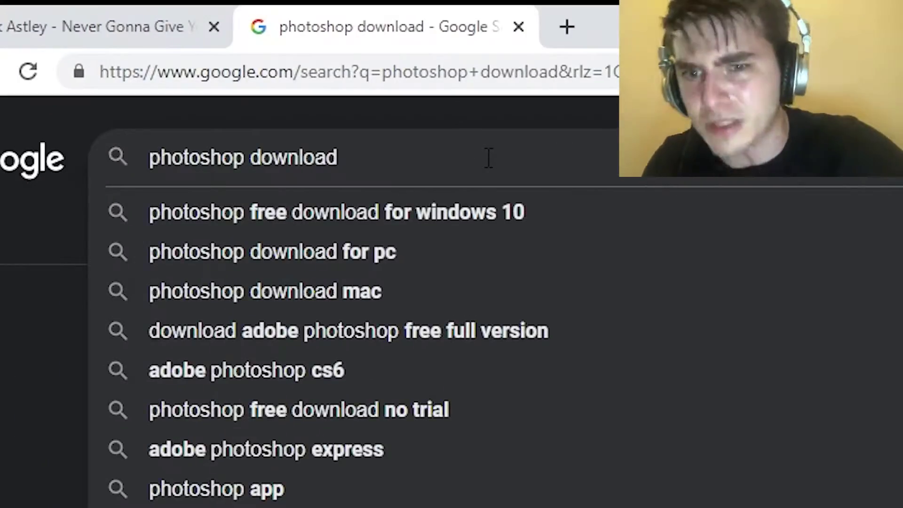
text(for free)
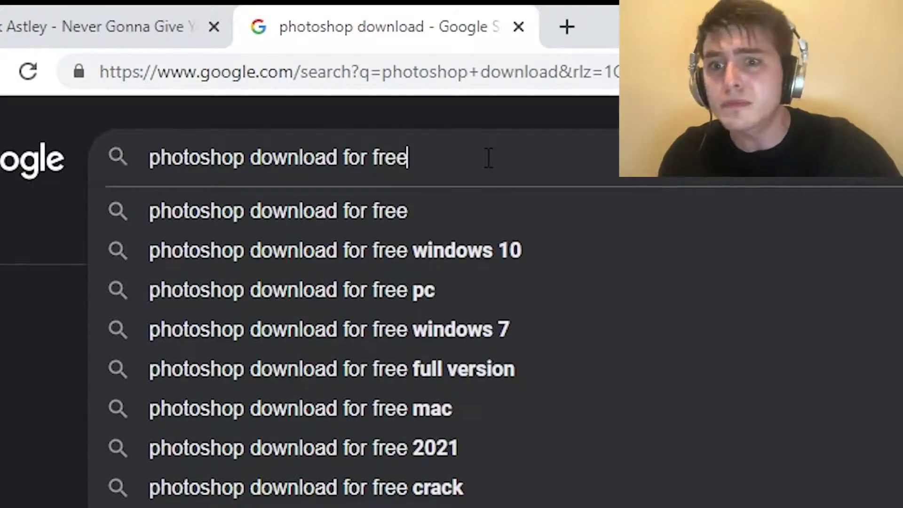
key(Return)
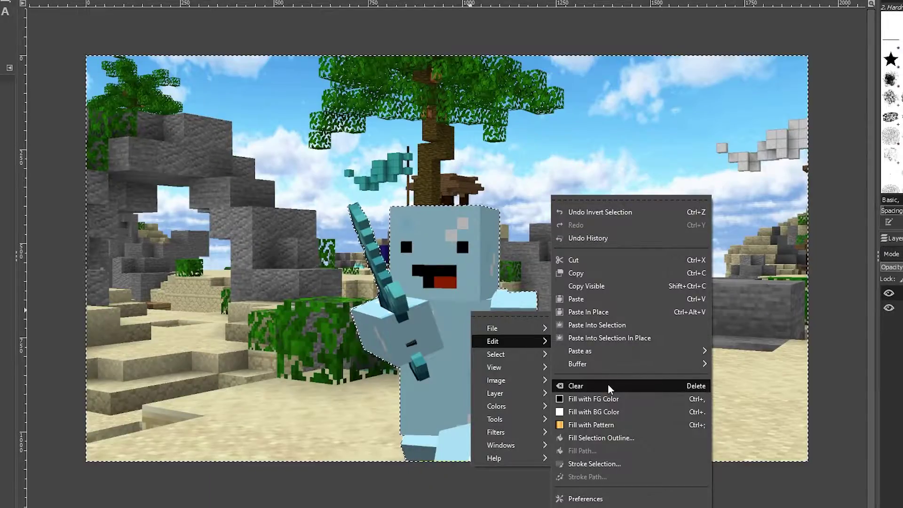
Step: Leave the beach world and return to Lunar Client's title menu
click(607, 386)
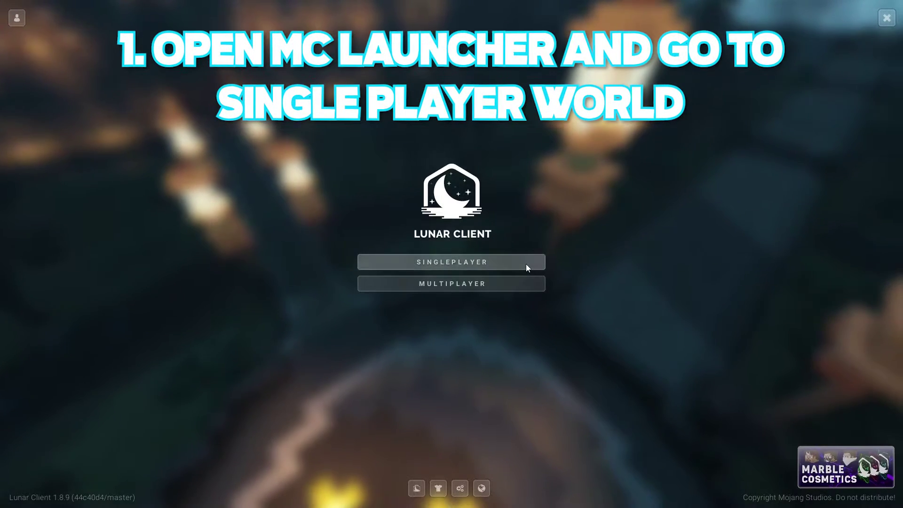
Step: Open Singleplayer and scroll the Select World list to find the sky-island world
click(527, 267)
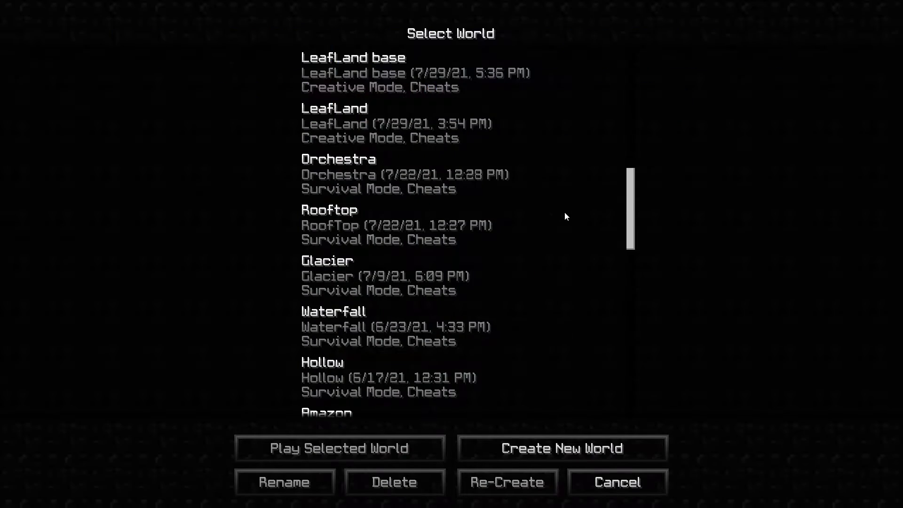
scroll(464, 197, down, 1)
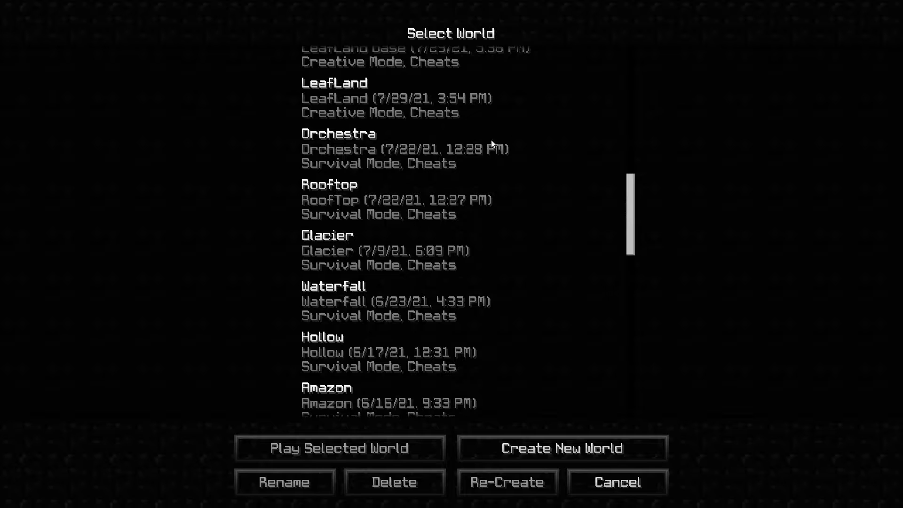
scroll(479, 305, down, 1)
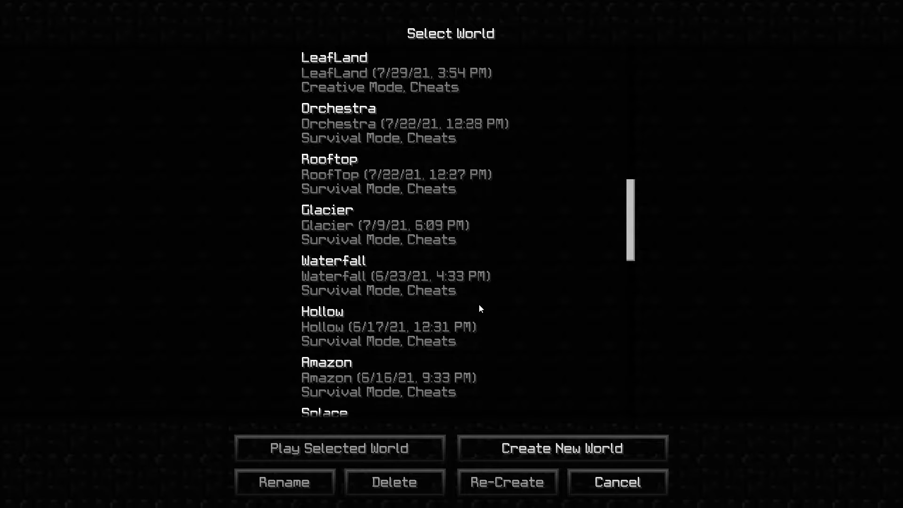
scroll(484, 315, up, 3)
scroll(485, 320, down, 2)
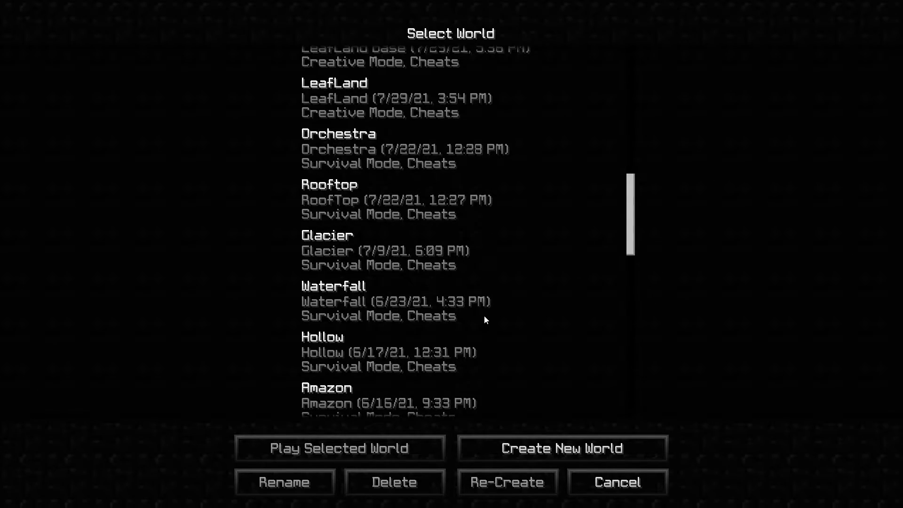
scroll(478, 188, up, 4)
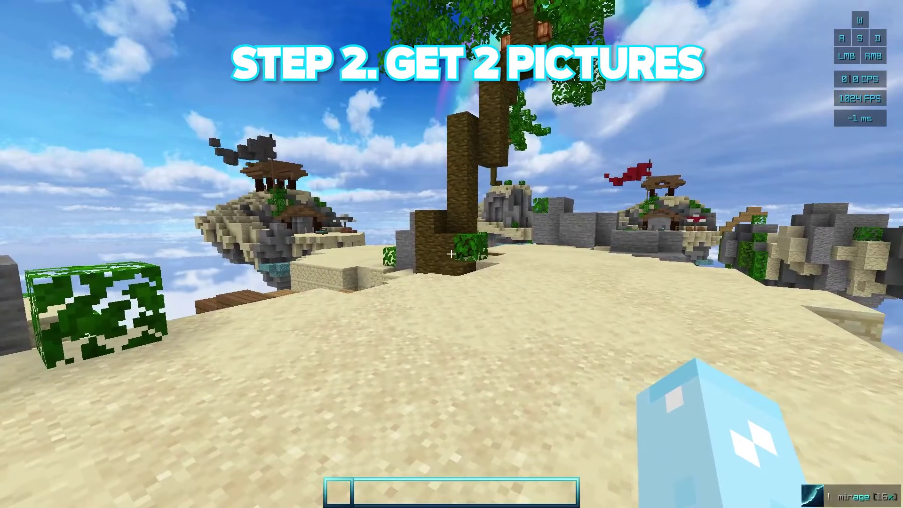
Step: Drop the FOV slider to 30 in Options, then raise it to 45
key(d)
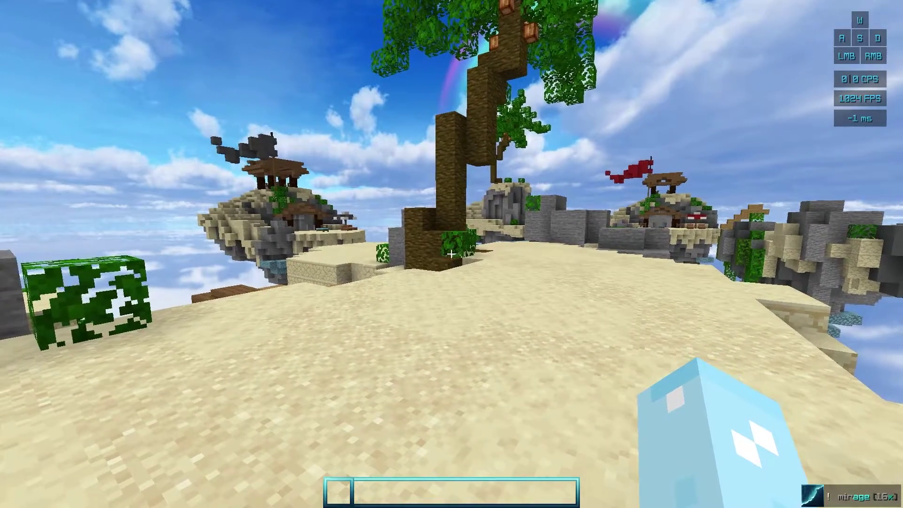
key(Escape)
click(424, 255)
drag(368, 81, 235, 84)
key(Escape)
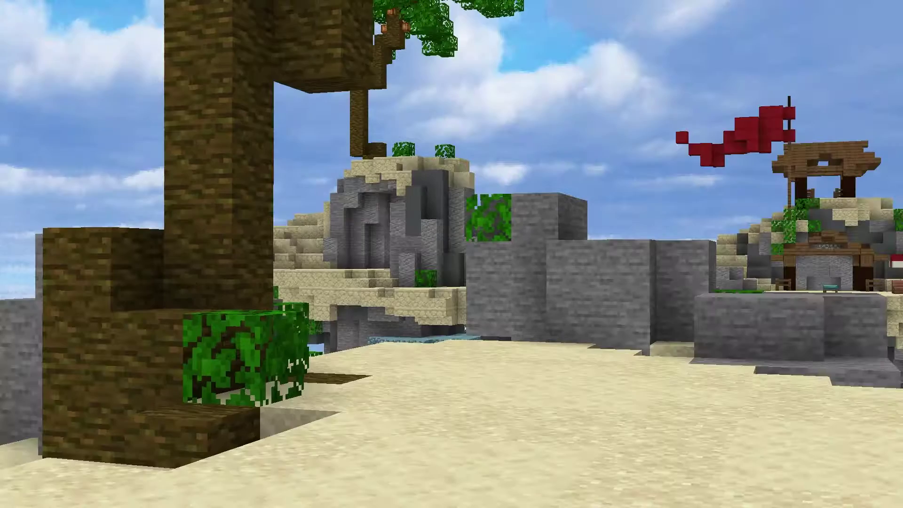
key(Escape)
click(430, 257)
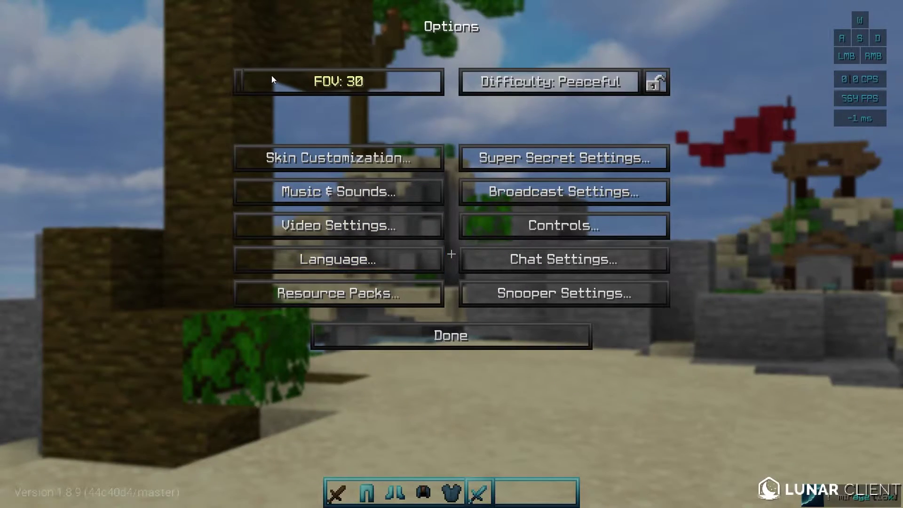
drag(269, 77, 276, 80)
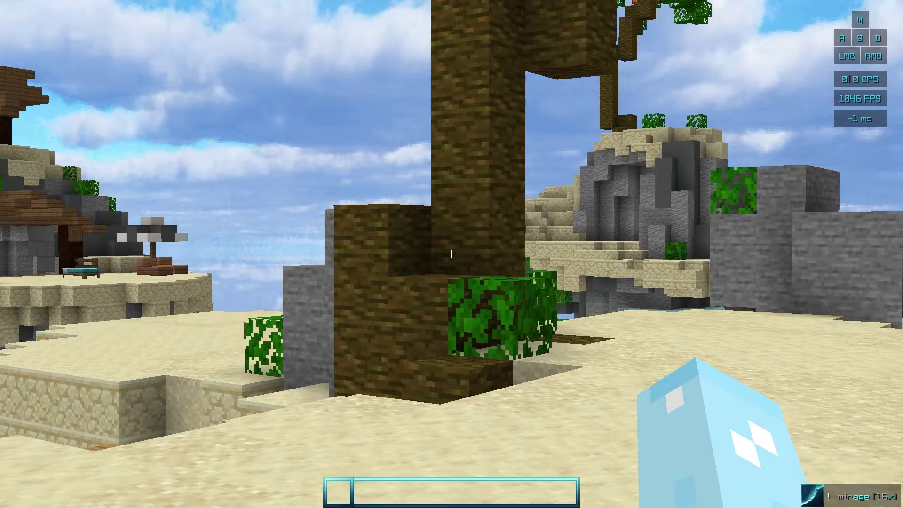
Step: Confirm the Freelook mod is enabled, then swing the camera around to face the skin
key(Shift_R)
click(454, 255)
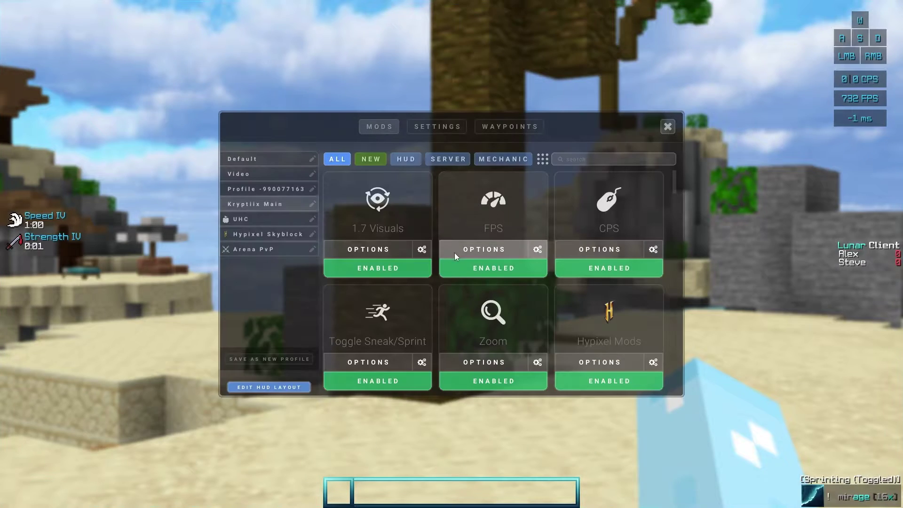
text(free)
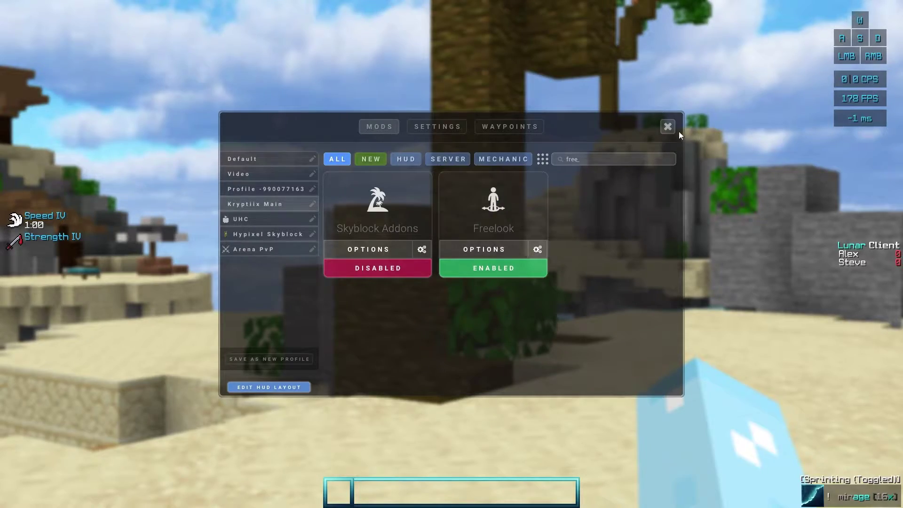
key(Escape)
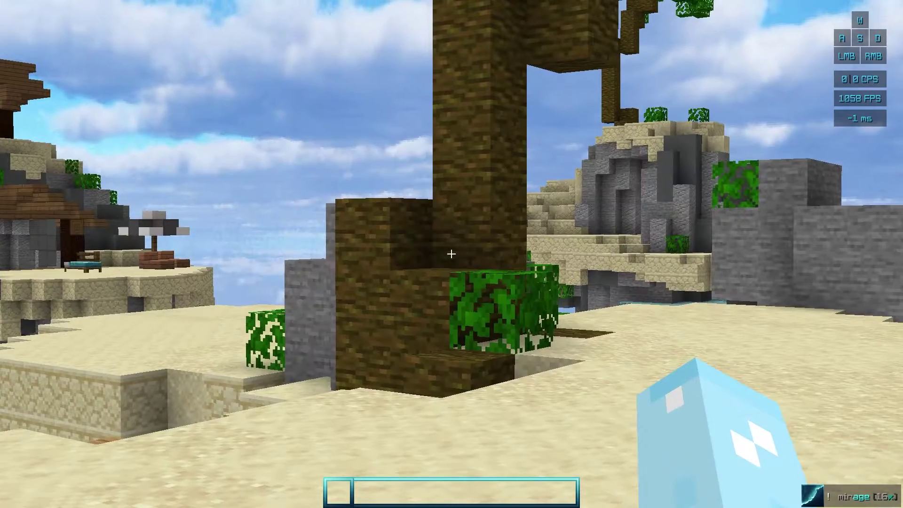
key(alt)
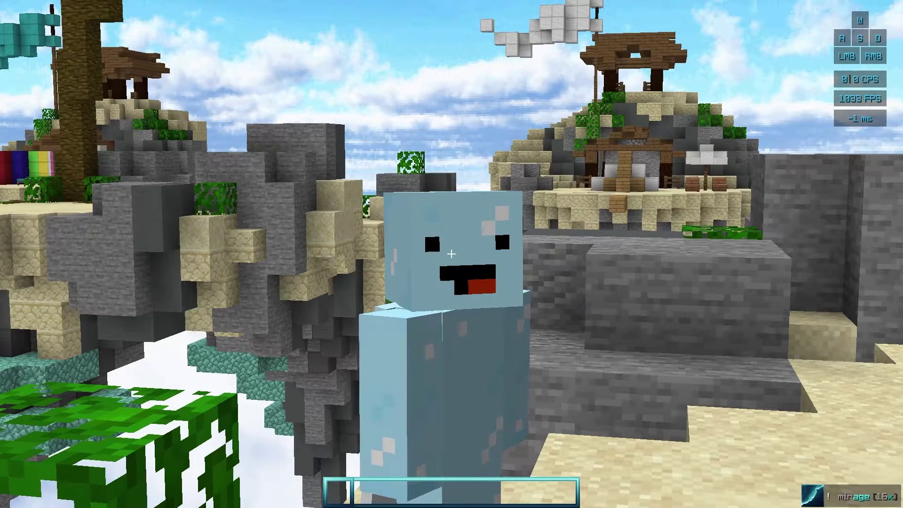
key(F5)
Step: Hide the HUD with F1 and capture a screenshot of the lighthouse island
key(F1)
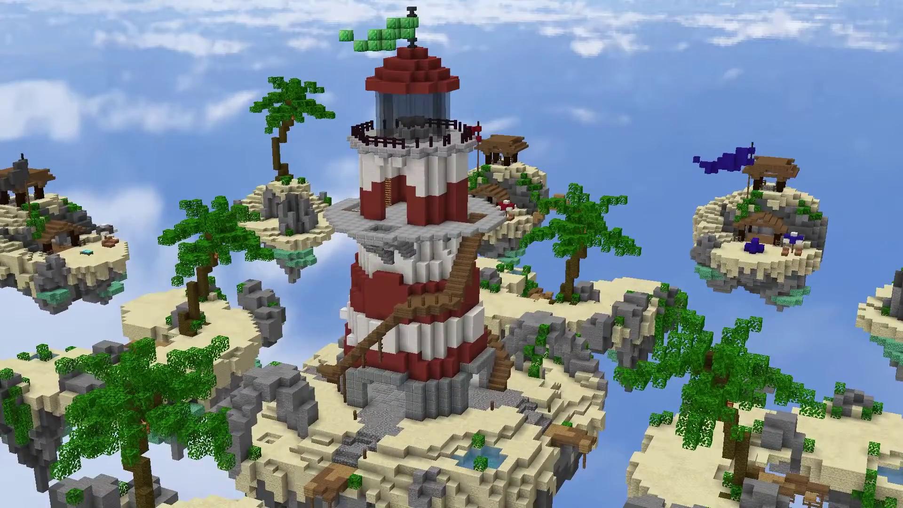
key(F1)
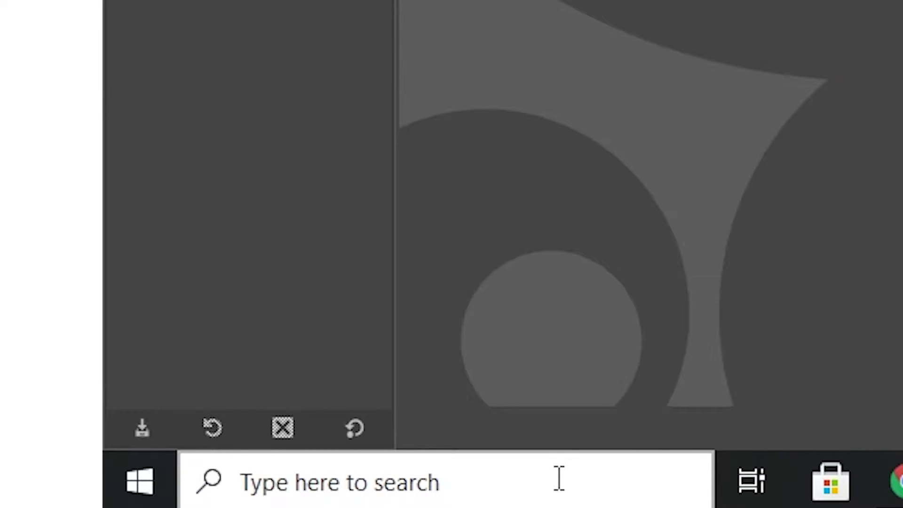
Step: Go through %appdata% to the .minecraft screenshots folder and browse the screenshots
click(559, 479)
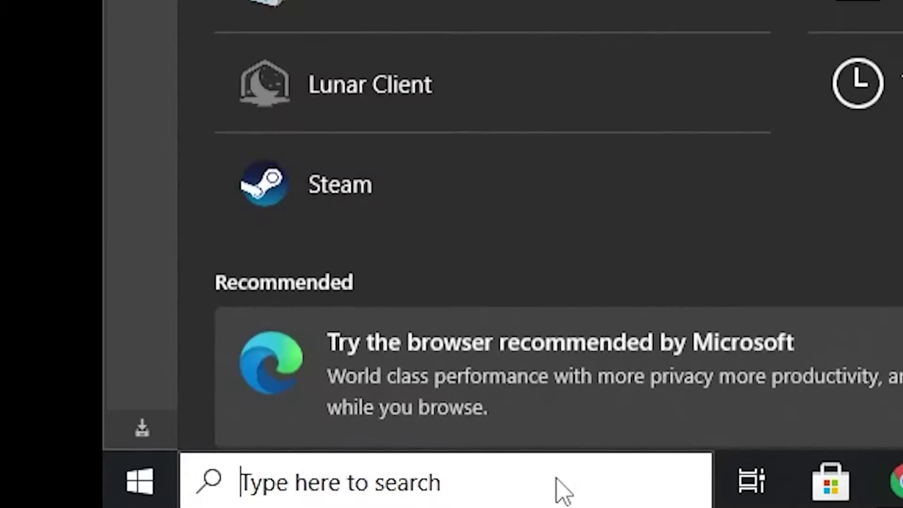
text(%appdata%)
key(Return)
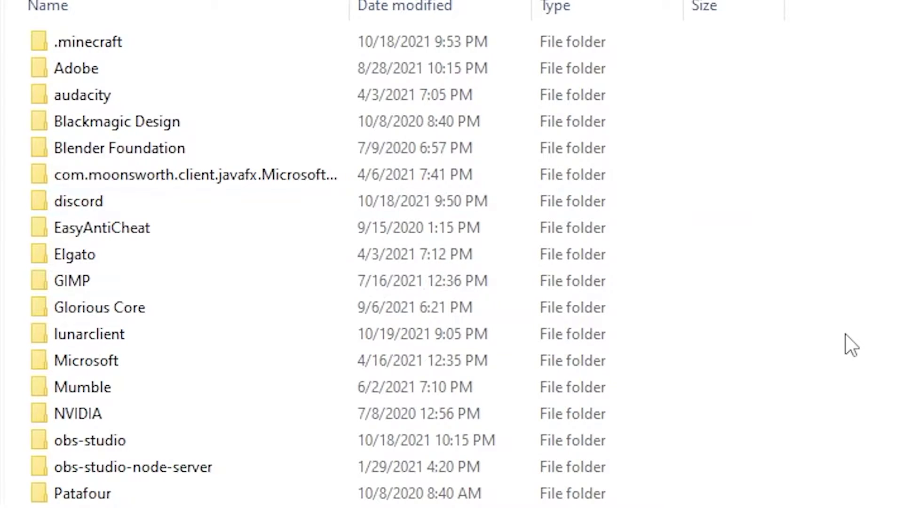
double_click(622, 50)
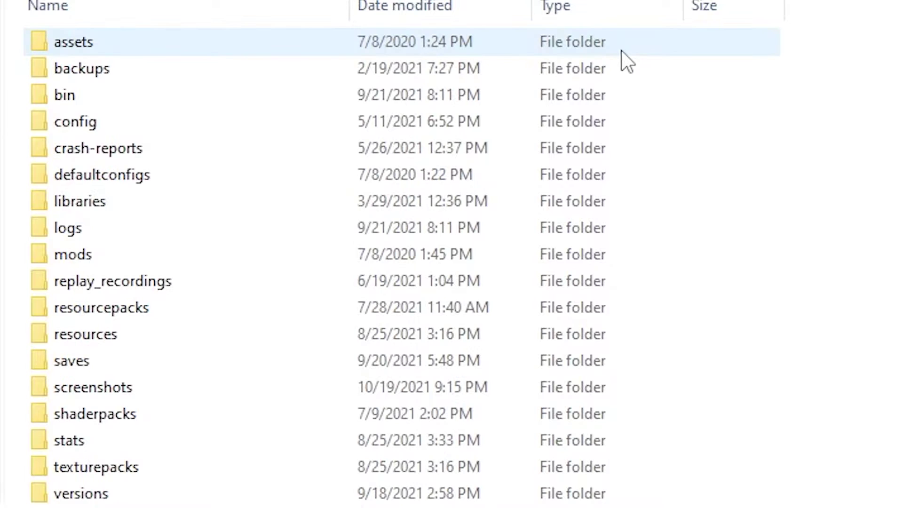
double_click(675, 387)
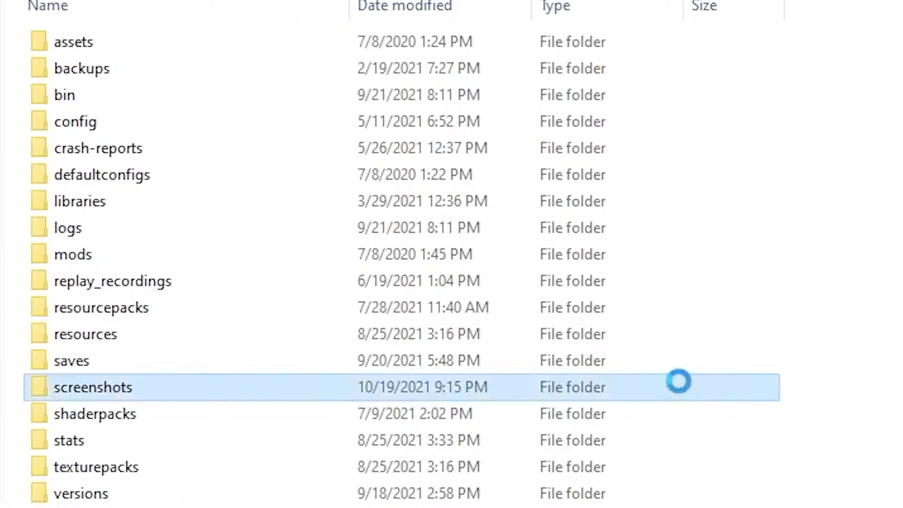
scroll(713, 38, down, 20)
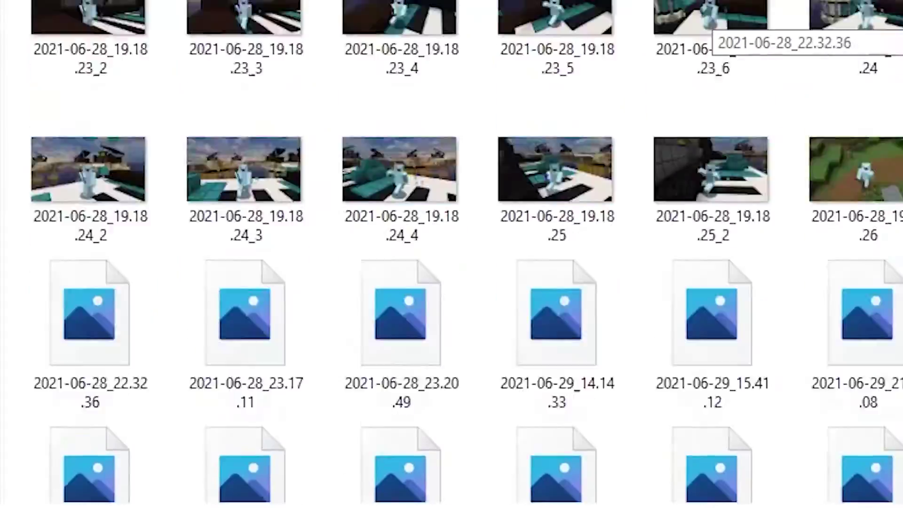
scroll(710, 33, down, 10)
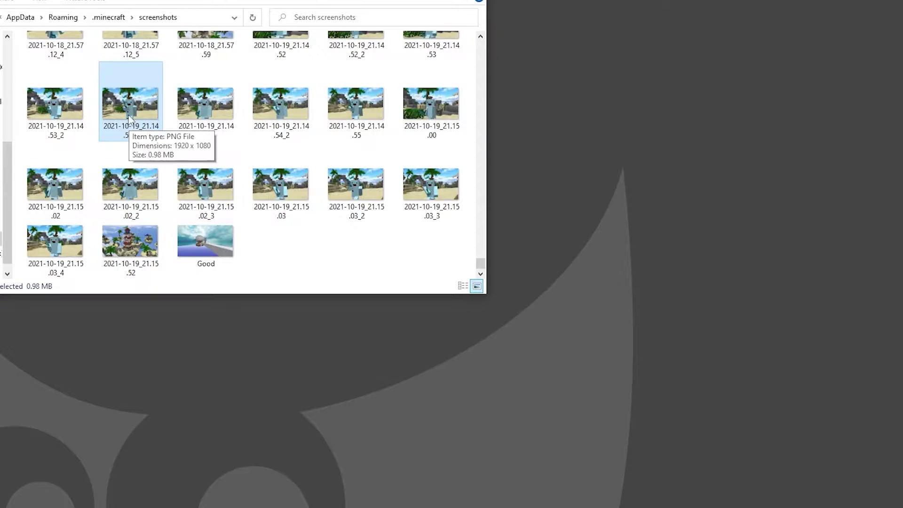
Step: Drag the skin-with-sword screenshot into GIMP and move the island layer beneath it
drag(131, 106, 559, 212)
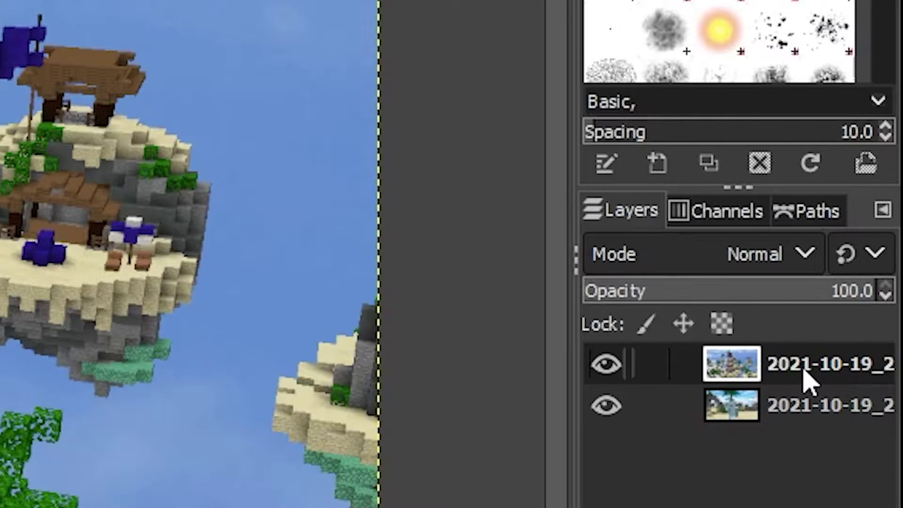
drag(803, 371, 812, 413)
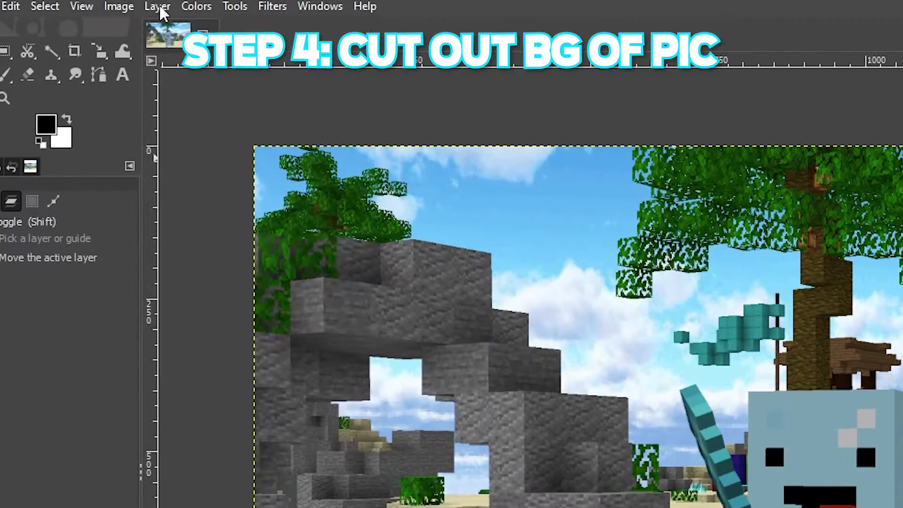
Step: Add an alpha channel to the beach-shot layer
click(157, 6)
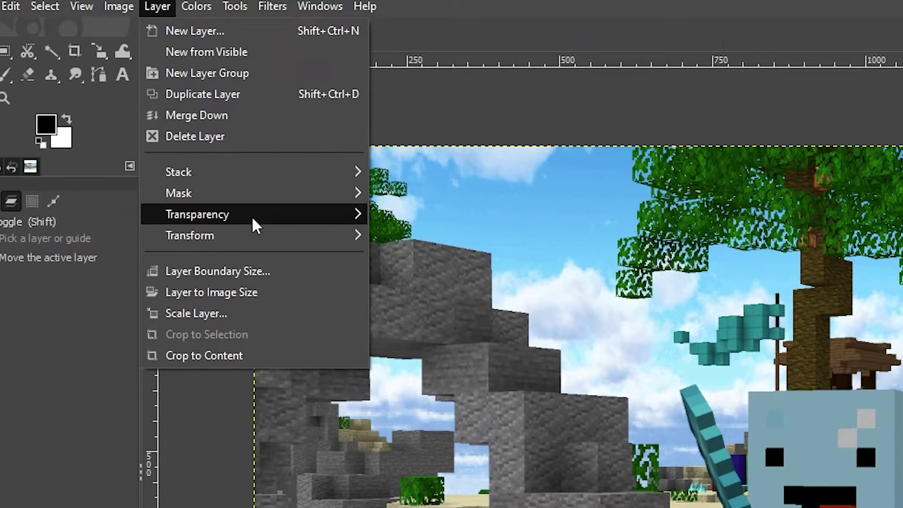
mouse_move(256, 221)
click(393, 213)
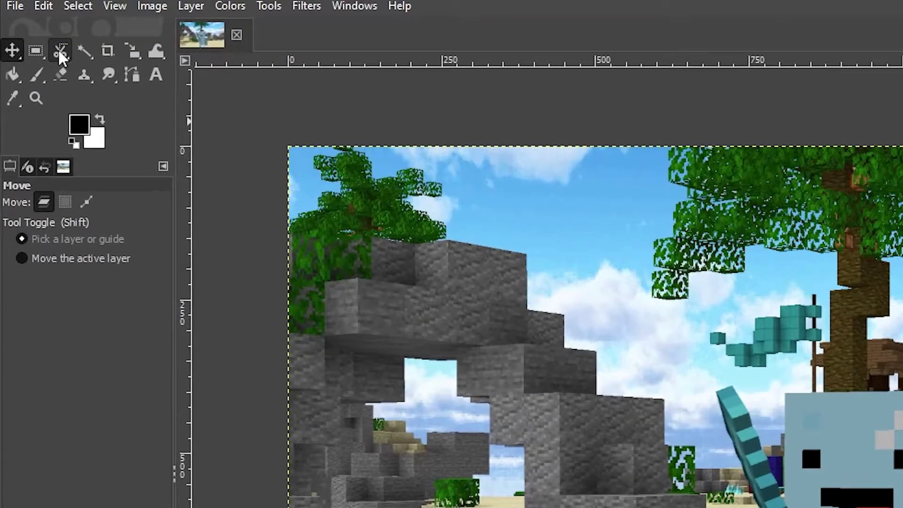
Step: Trace a closed Free Select polygon around the skin and its diamond sword
click(60, 51)
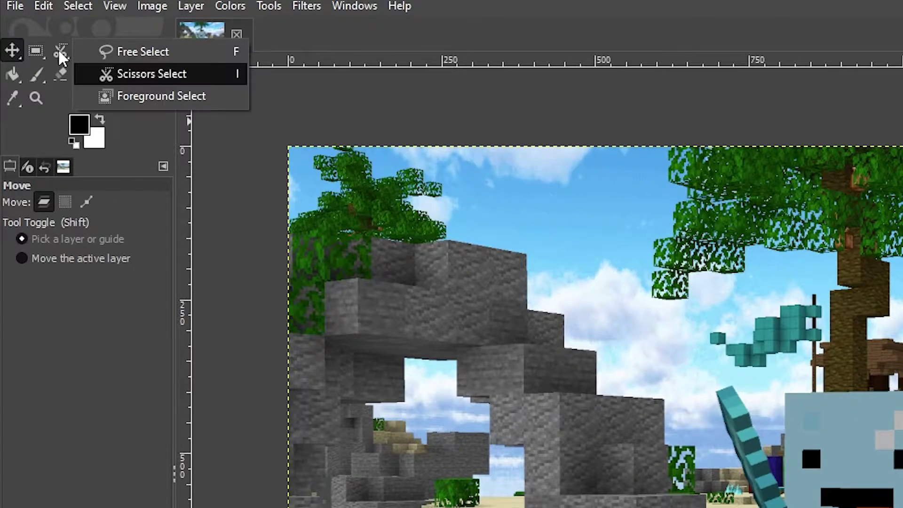
click(101, 51)
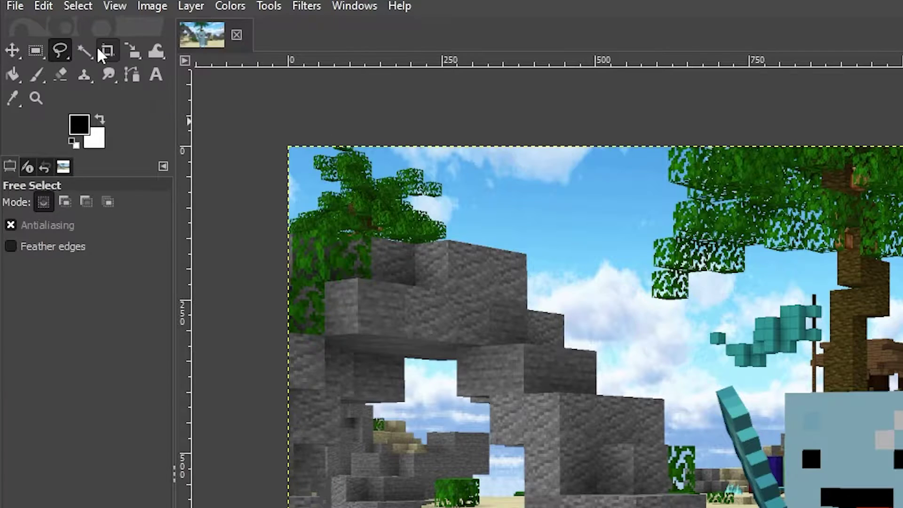
click(60, 51)
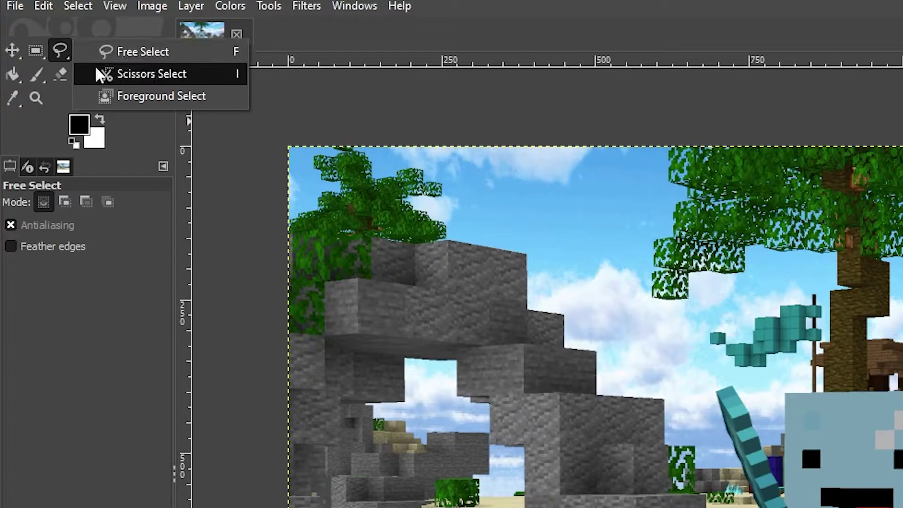
click(126, 51)
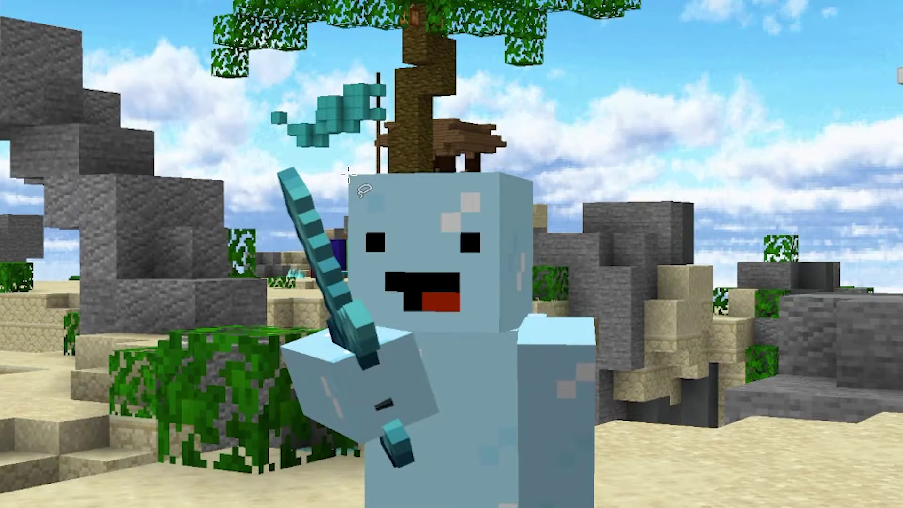
click(348, 175)
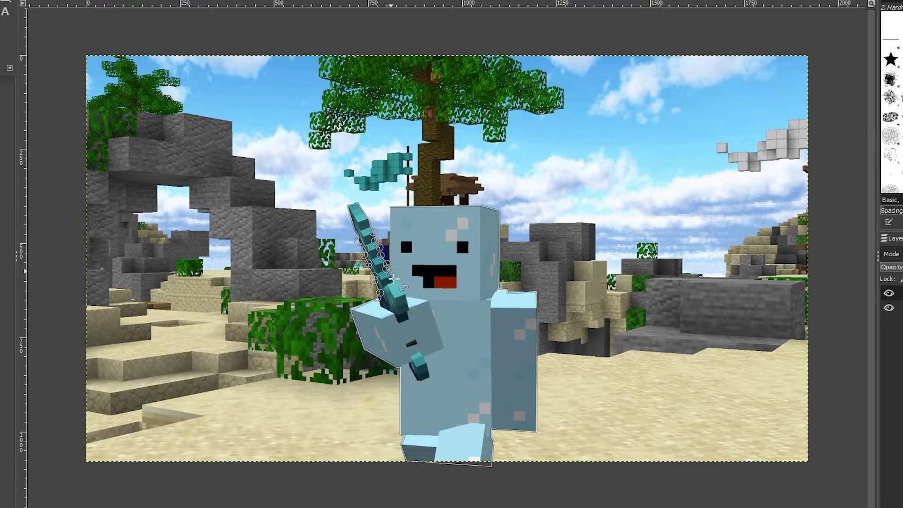
click(310, 261)
click(320, 217)
click(373, 302)
click(348, 206)
click(358, 203)
click(390, 207)
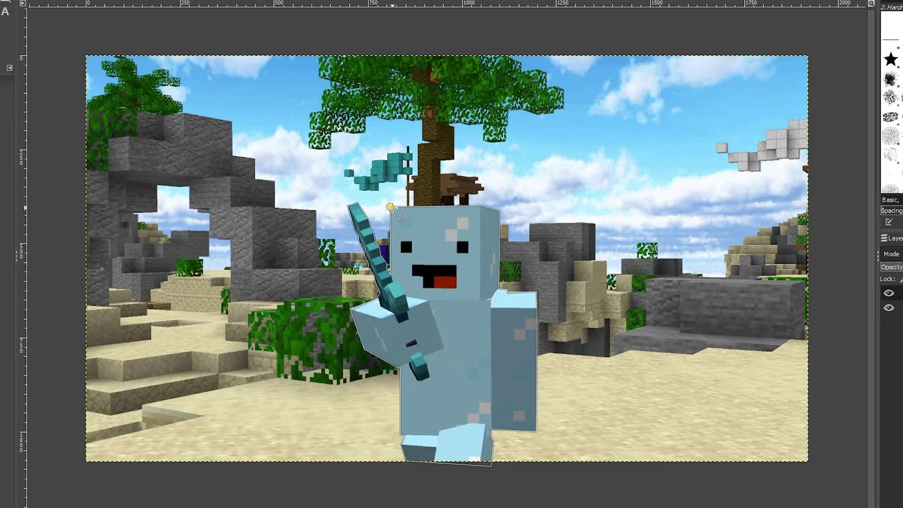
click(390, 207)
key(Return)
Step: Invert the selection, clear the beach background around the character, then select none
right_click(482, 338)
mouse_move(535, 380)
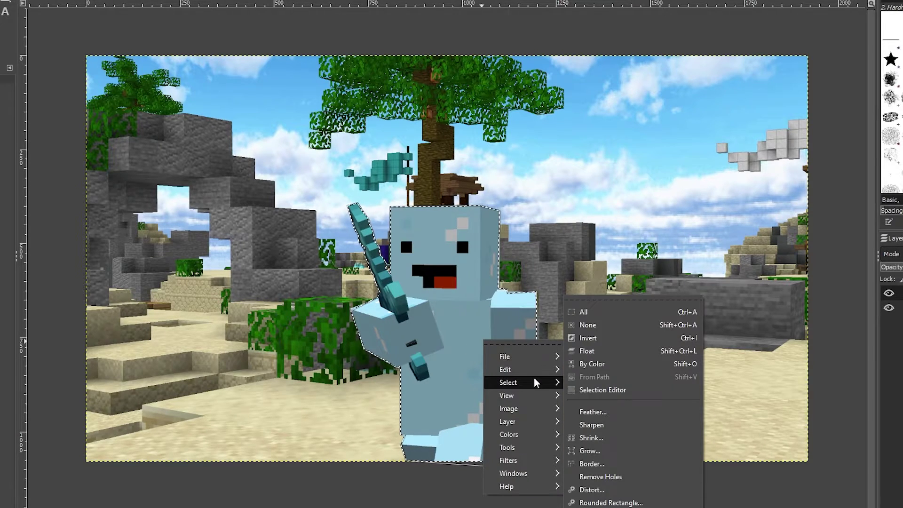
click(595, 338)
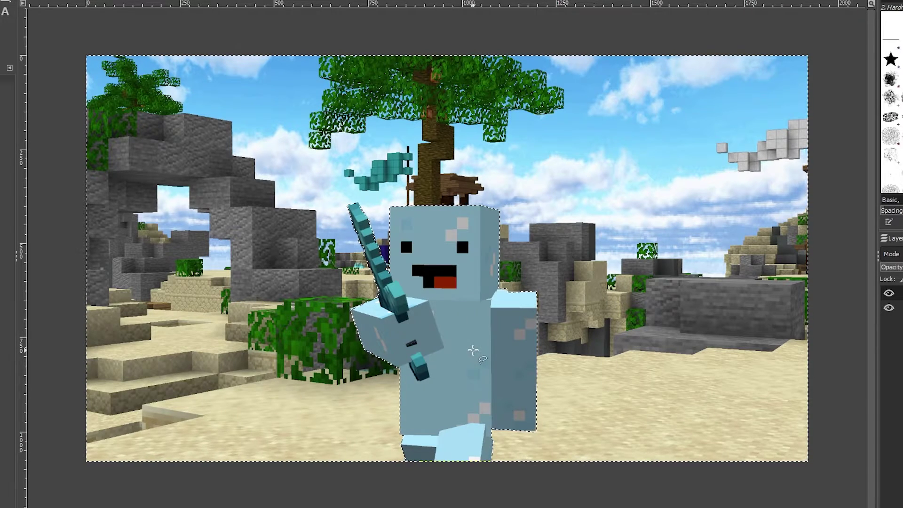
right_click(471, 312)
mouse_move(516, 341)
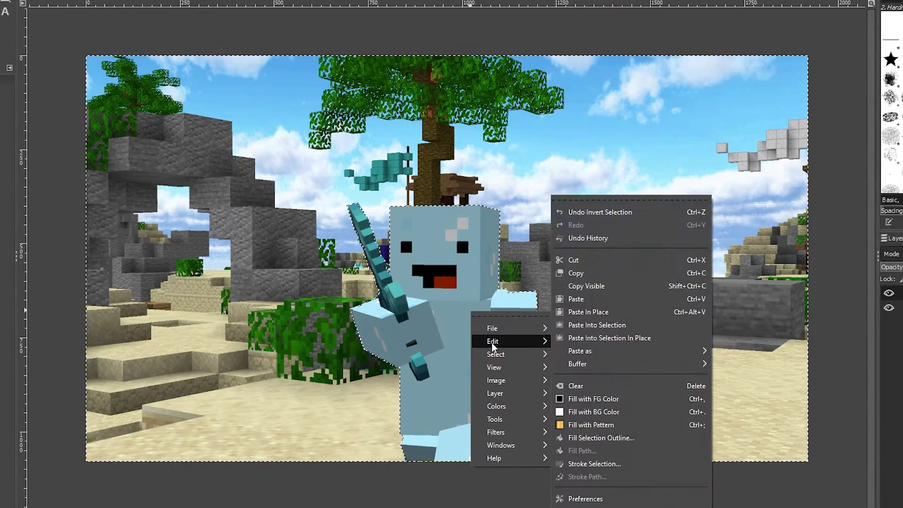
click(608, 384)
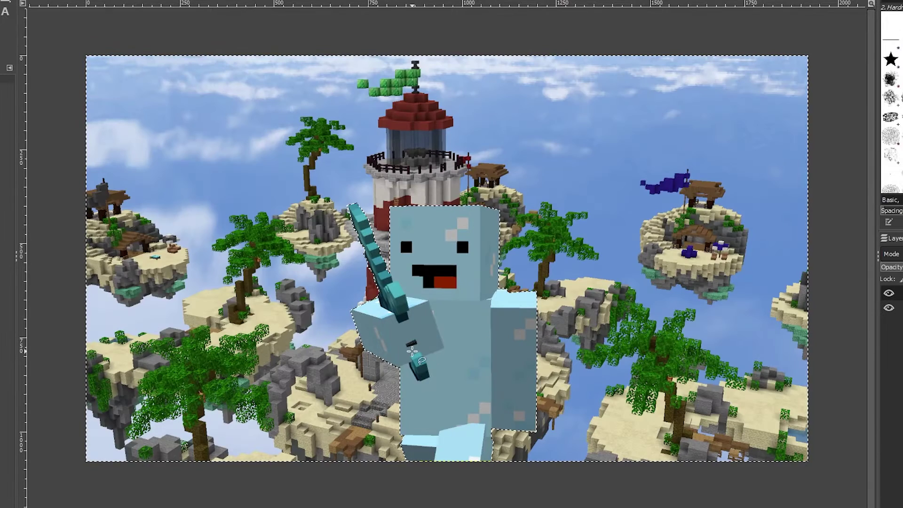
right_click(446, 306)
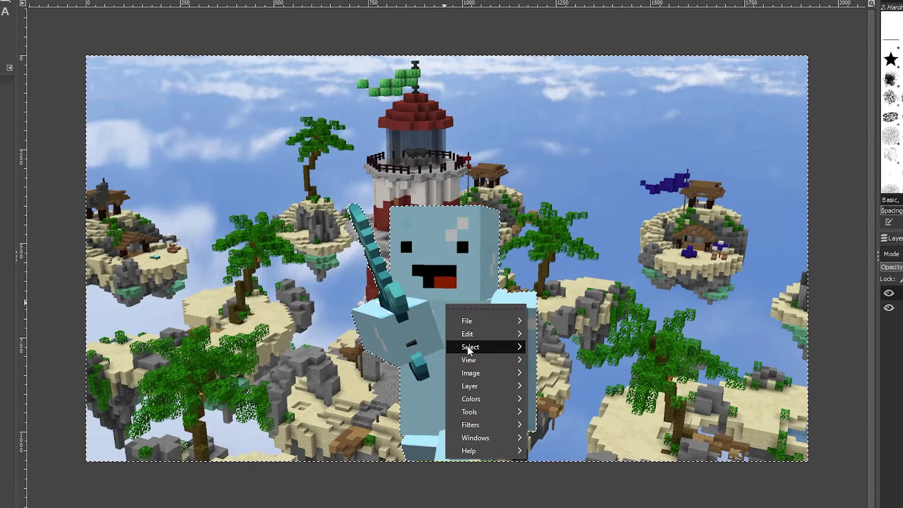
mouse_move(469, 346)
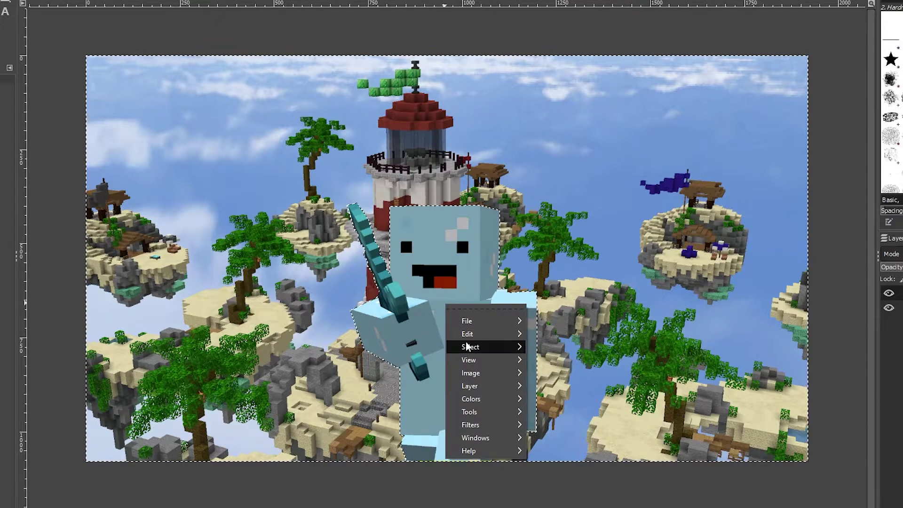
click(566, 326)
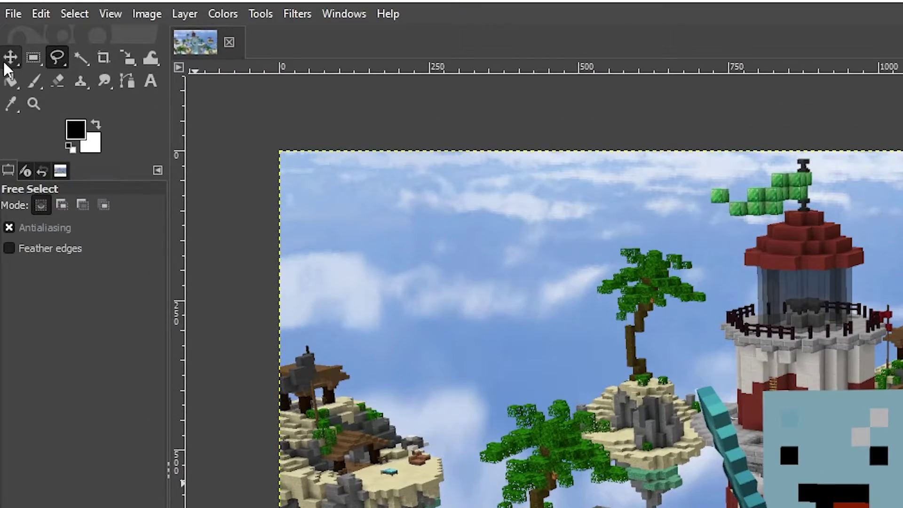
Step: Move the sword-holding character layer up and to the right
click(10, 54)
drag(583, 369, 601, 343)
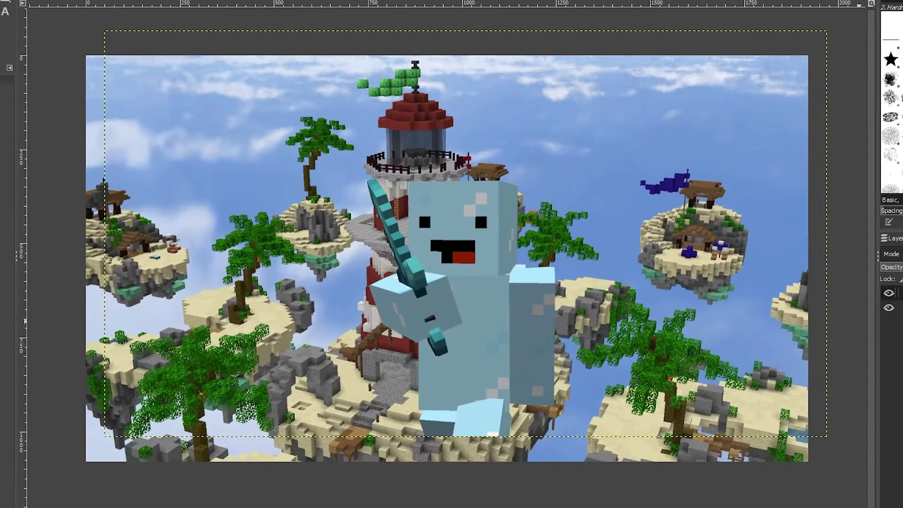
drag(471, 311, 499, 321)
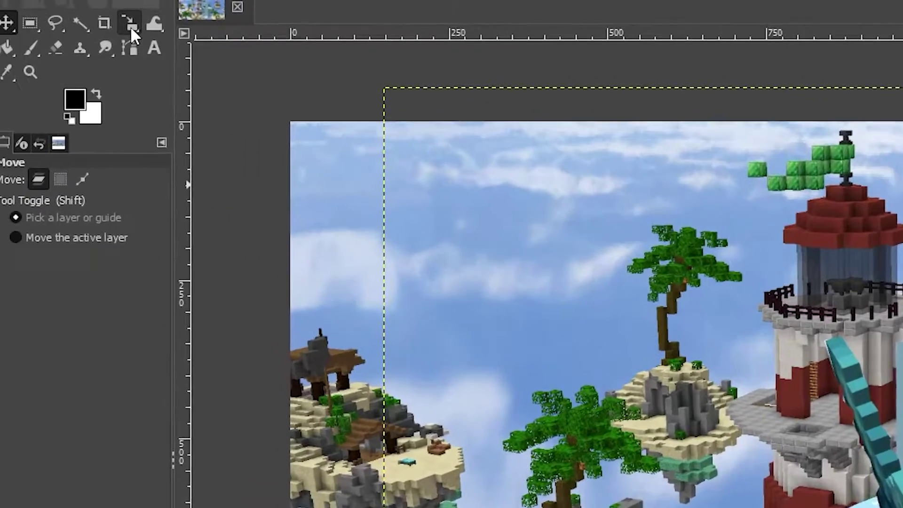
Step: Scale the character larger, shifting it right of the lighthouse, and commit the new size
click(130, 24)
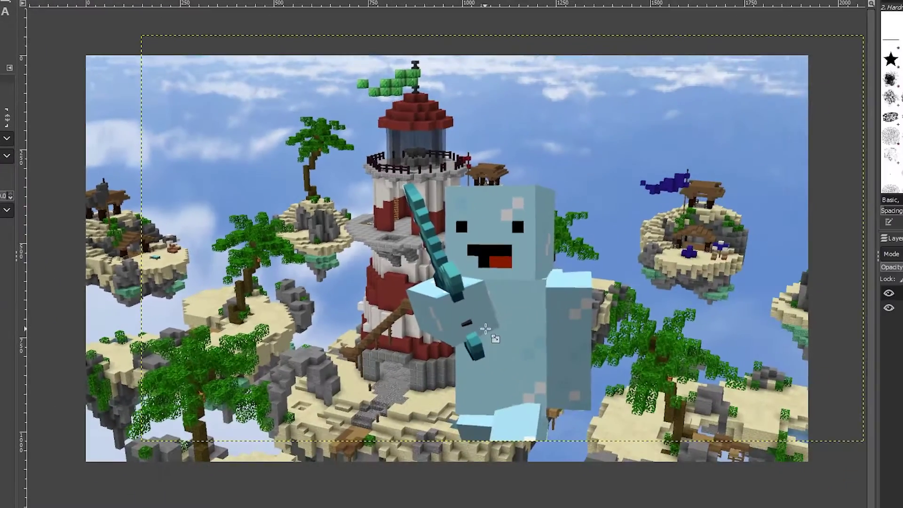
drag(486, 328, 424, 338)
click(117, 50)
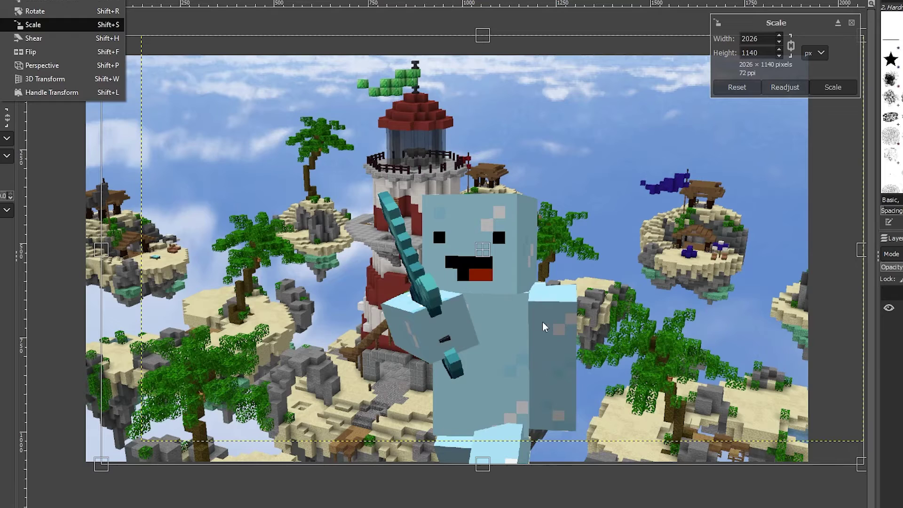
click(205, 104)
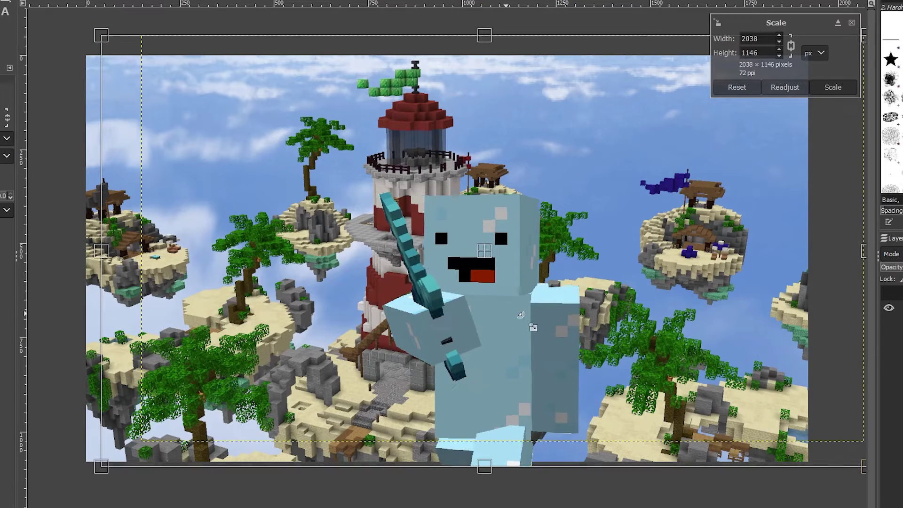
drag(538, 328, 693, 241)
key(Return)
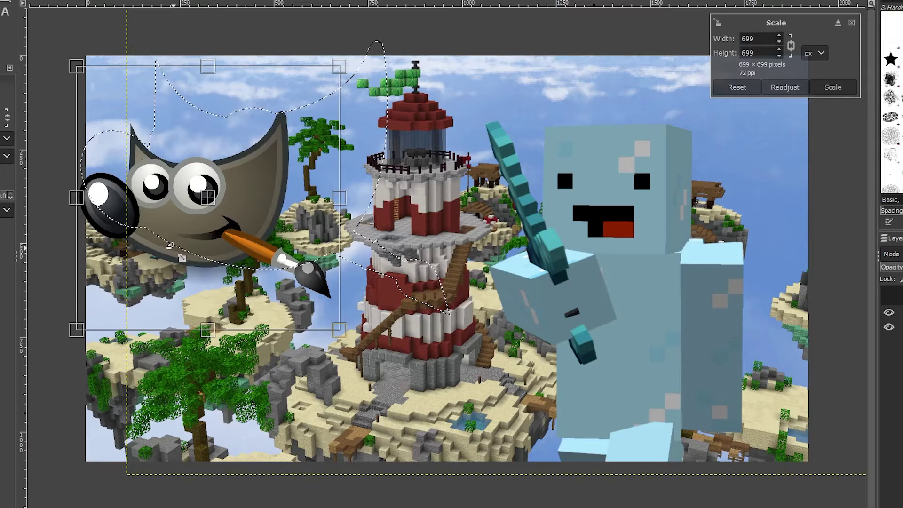
Step: Shrink the pasted Wilber logo to about 664 px and place it upper left of the lighthouse
drag(170, 258, 292, 165)
key(Return)
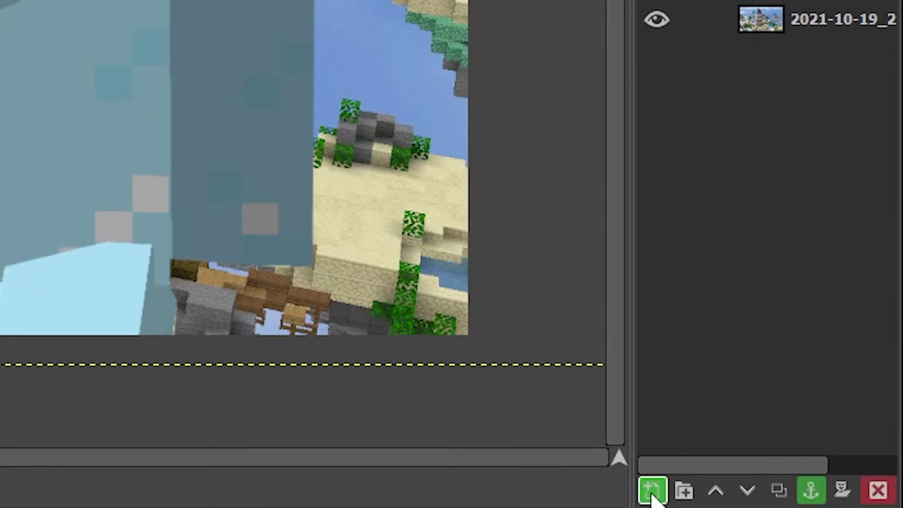
Step: Turn the pasted logo into a new layer, then type 'Tutorial' over the lower-left island
click(653, 492)
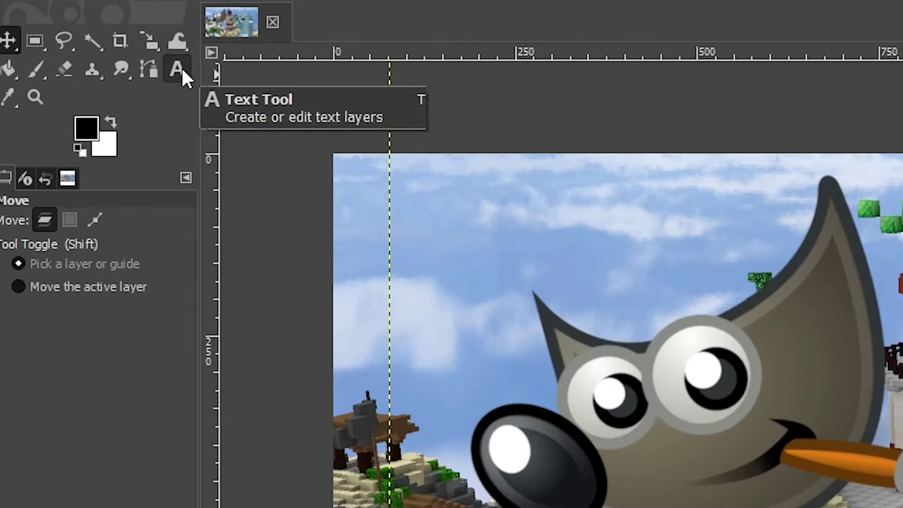
click(182, 71)
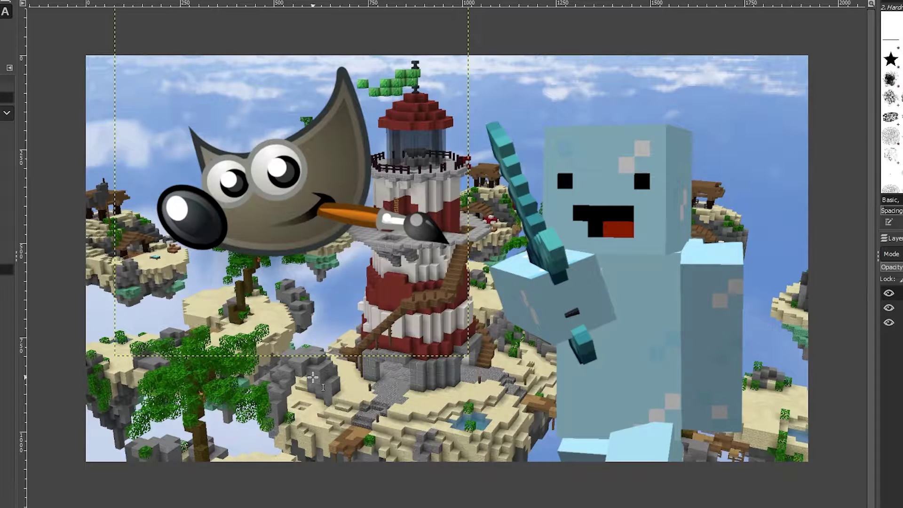
click(292, 373)
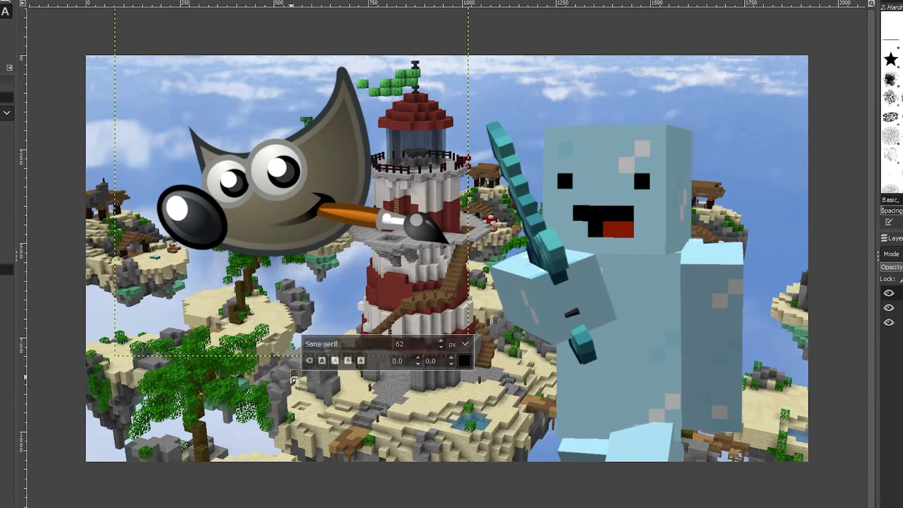
text(T)
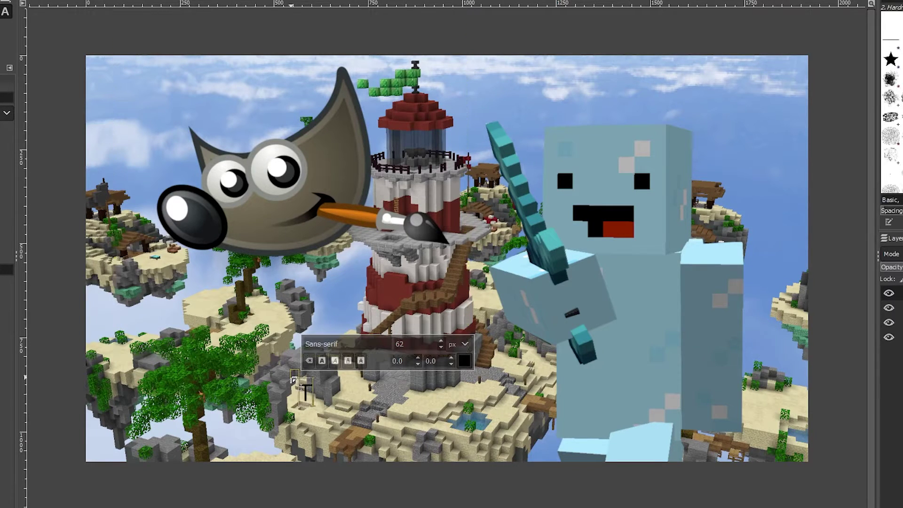
text(utorial)
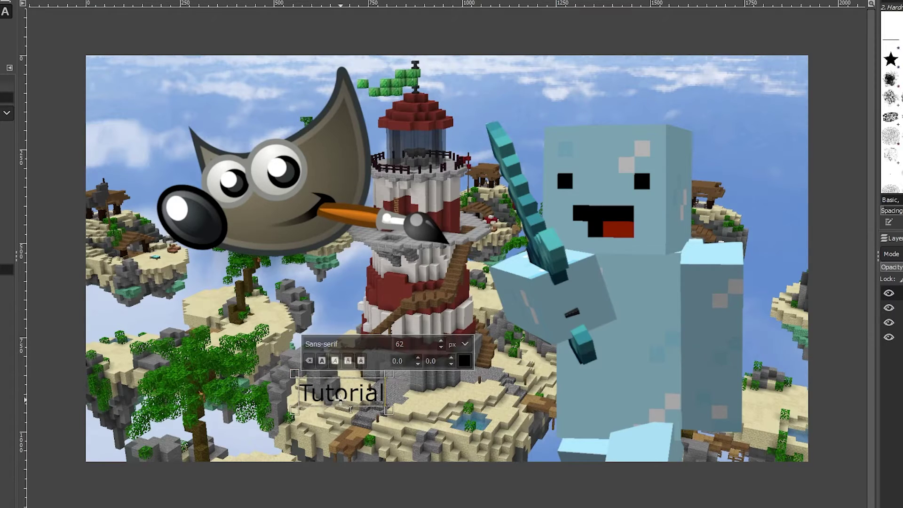
Step: Style the 'Tutorial' text in GROBOLD Medium, size 240, white
key(ctrl+a)
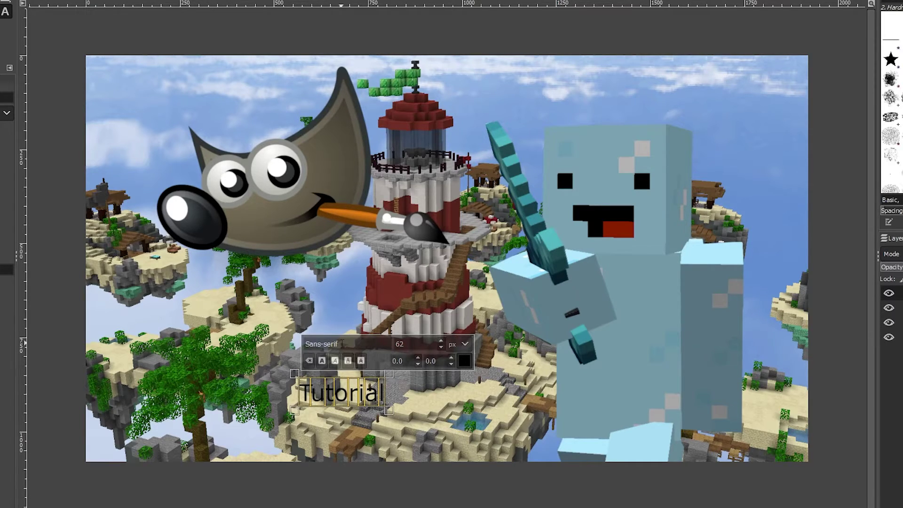
click(342, 344)
text(GROBOLD Medium)
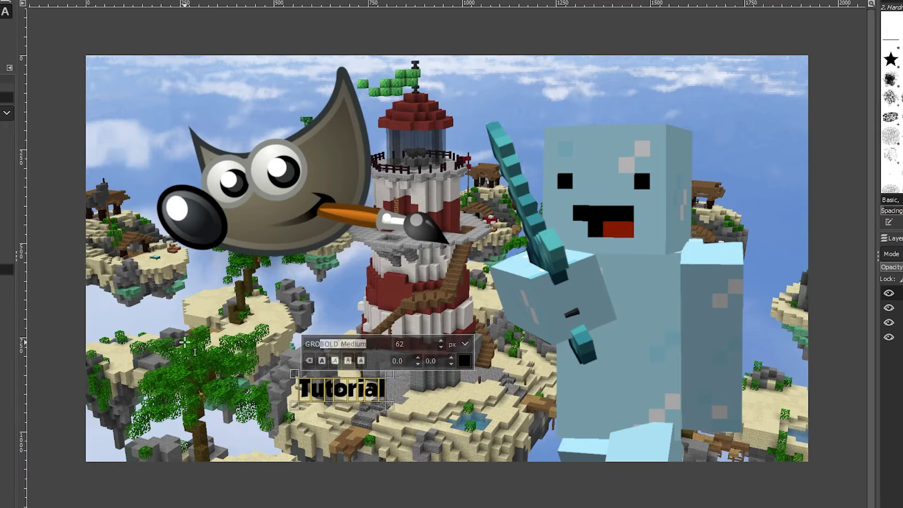
key(Return)
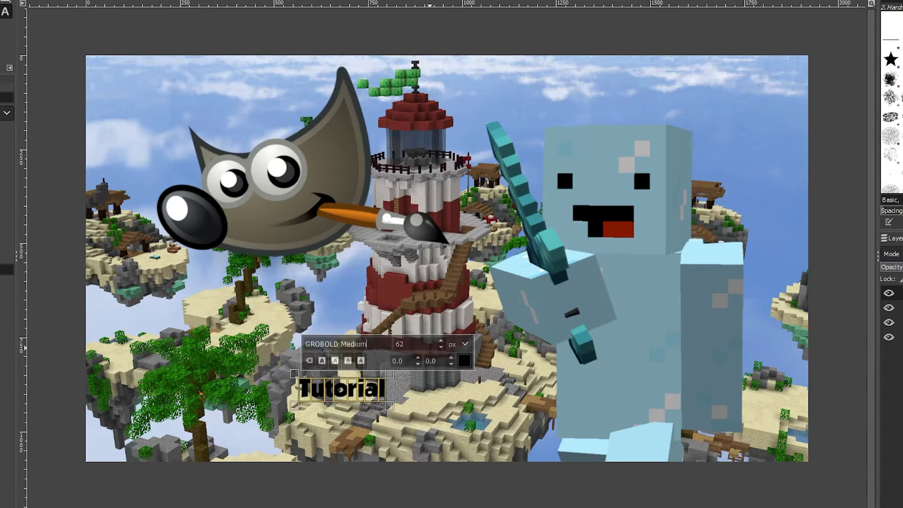
drag(441, 341, 324, 282)
click(463, 361)
click(505, 460)
Step: Move the 'Tutorial' text up-left and tilt it counter-clockwise
drag(505, 460, 345, 393)
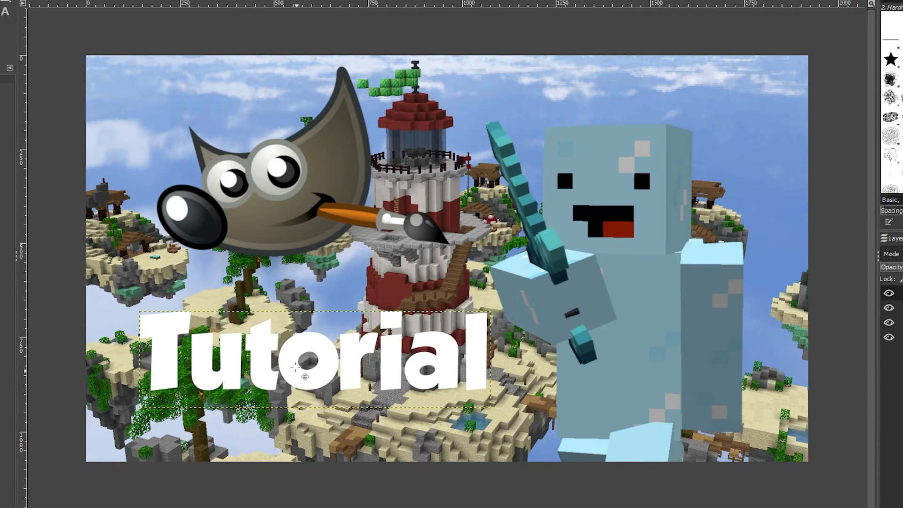
click(34, 11)
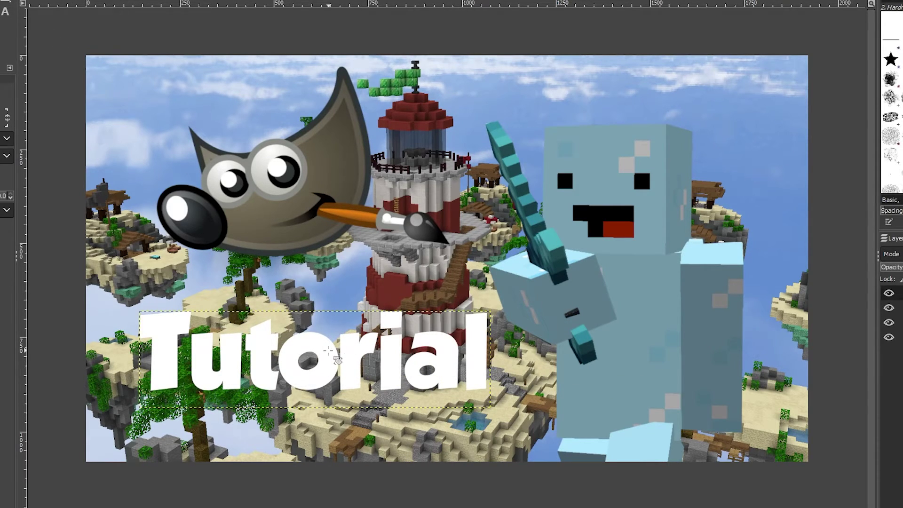
drag(447, 443, 465, 415)
key(Return)
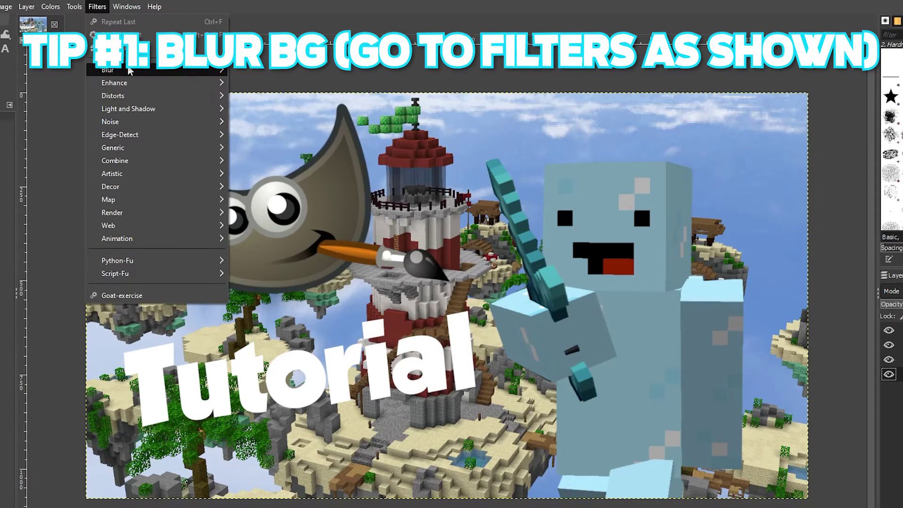
Step: Apply a Linear Motion Blur to the lighthouse background layer
mouse_move(171, 70)
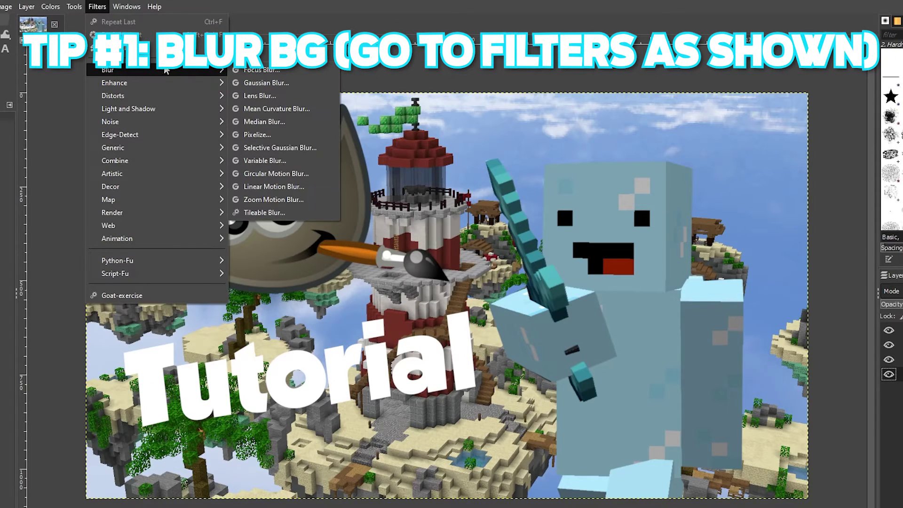
click(274, 187)
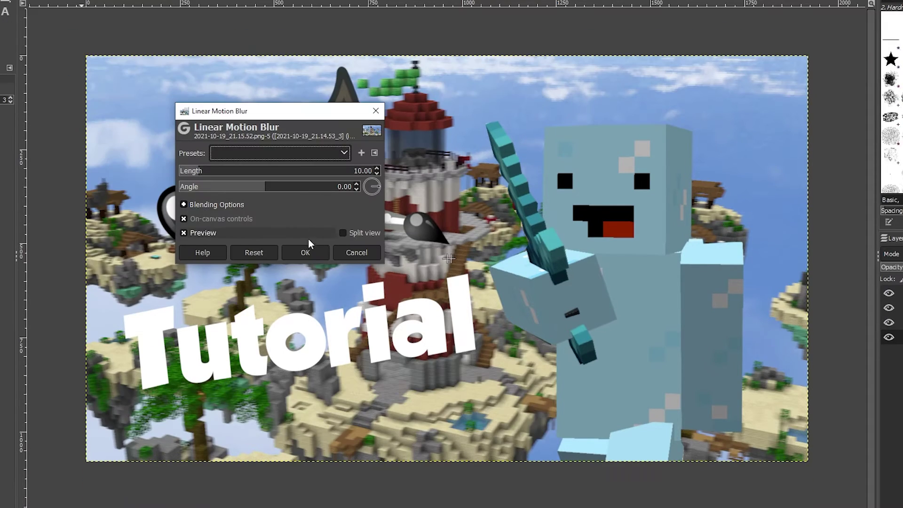
click(296, 252)
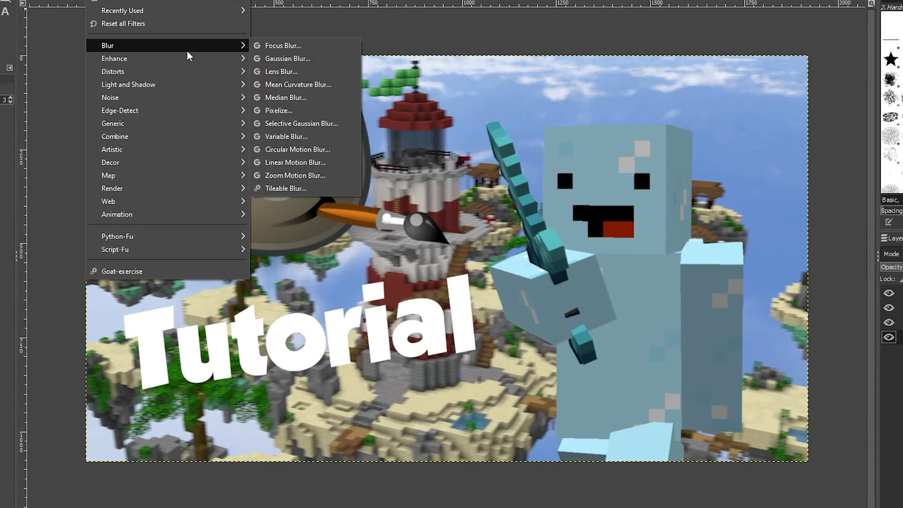
Step: Gaussian-blur the background and open Brightness-Contrast, with both values at 0
click(281, 58)
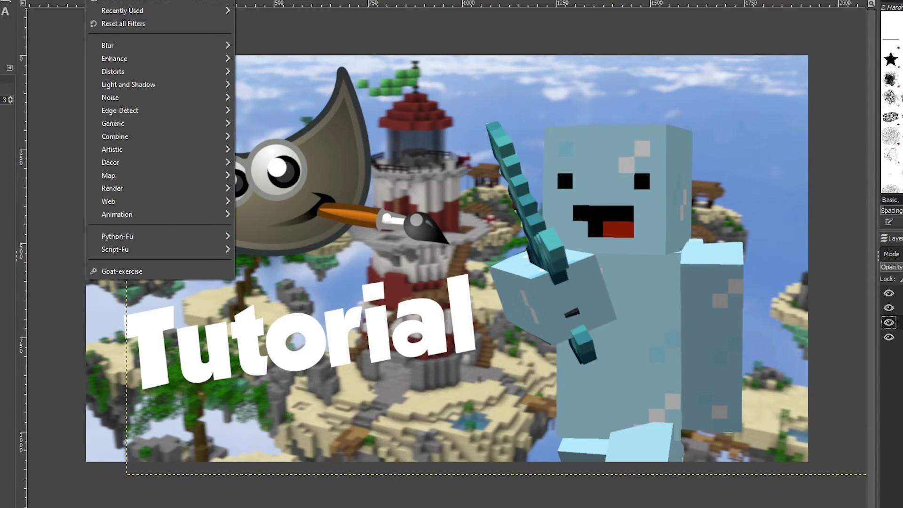
mouse_move(56, 0)
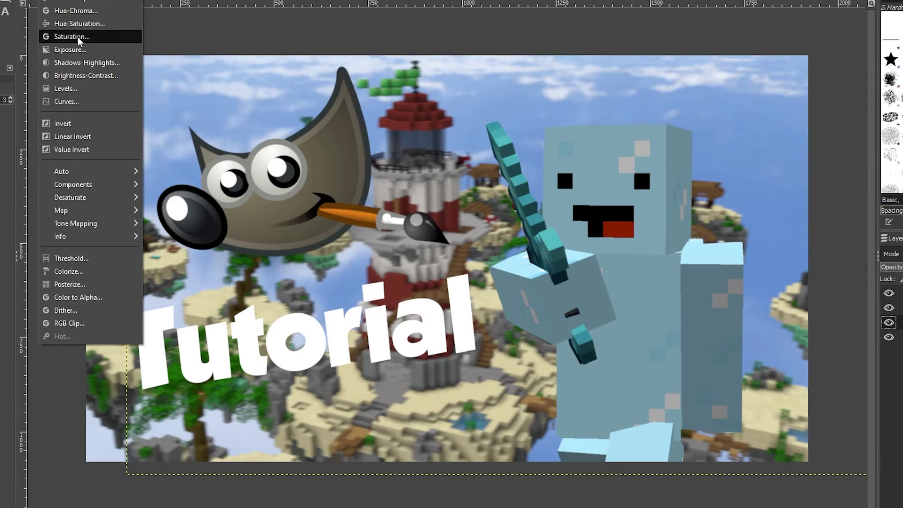
click(90, 76)
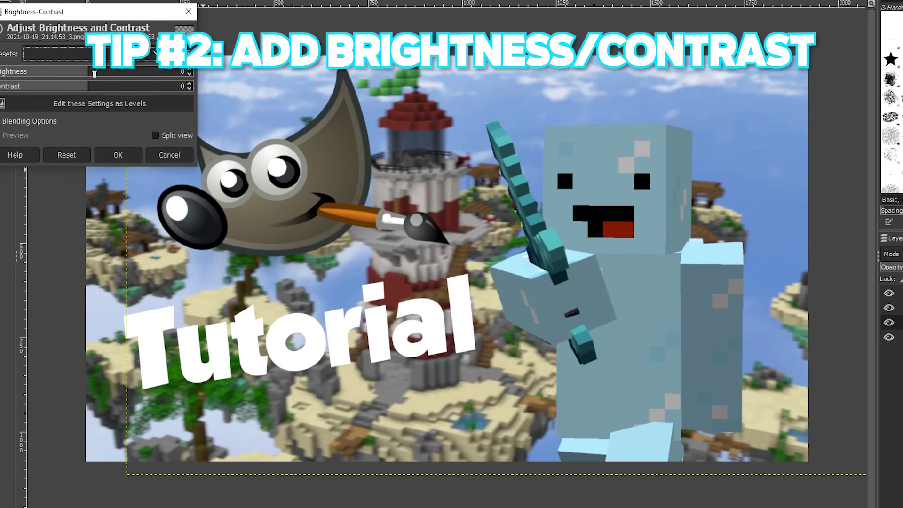